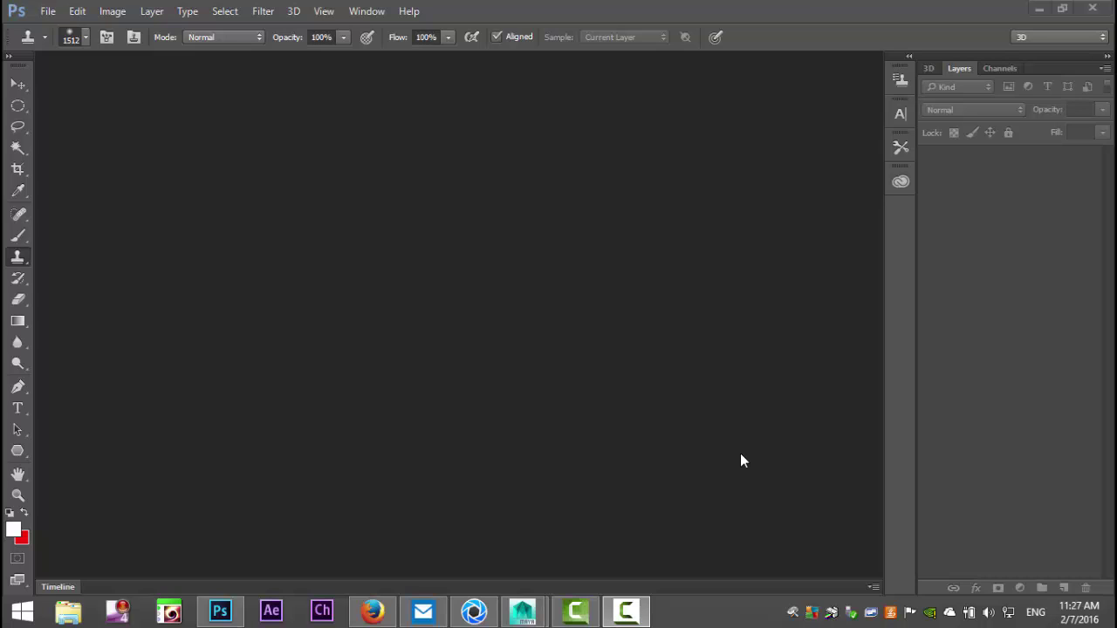
# Open texture.jpg from the Desktop.
pyautogui.click(49, 16)
pyautogui.click(81, 43)
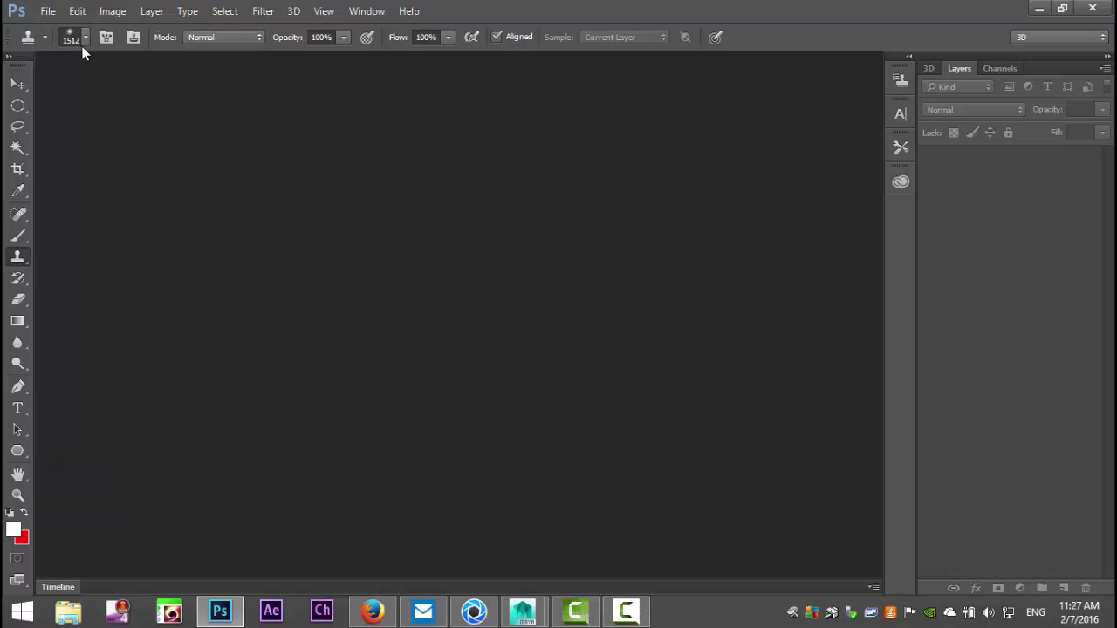
pyautogui.moveTo(509, 102); pyautogui.dragTo(517, 305)
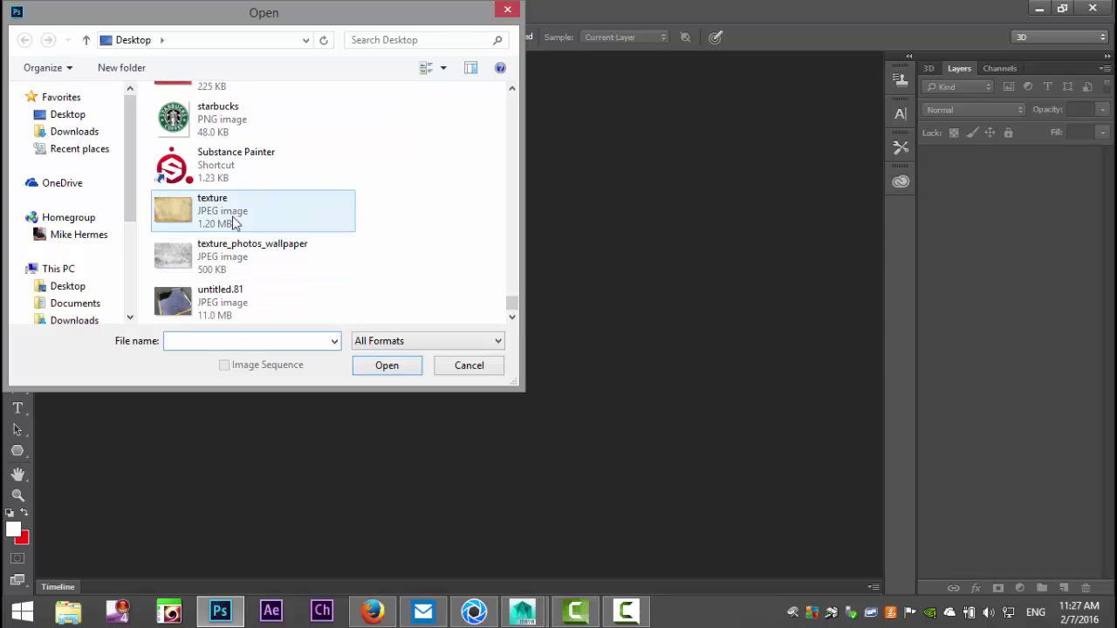
pyautogui.click(270, 219)
pyautogui.click(393, 366)
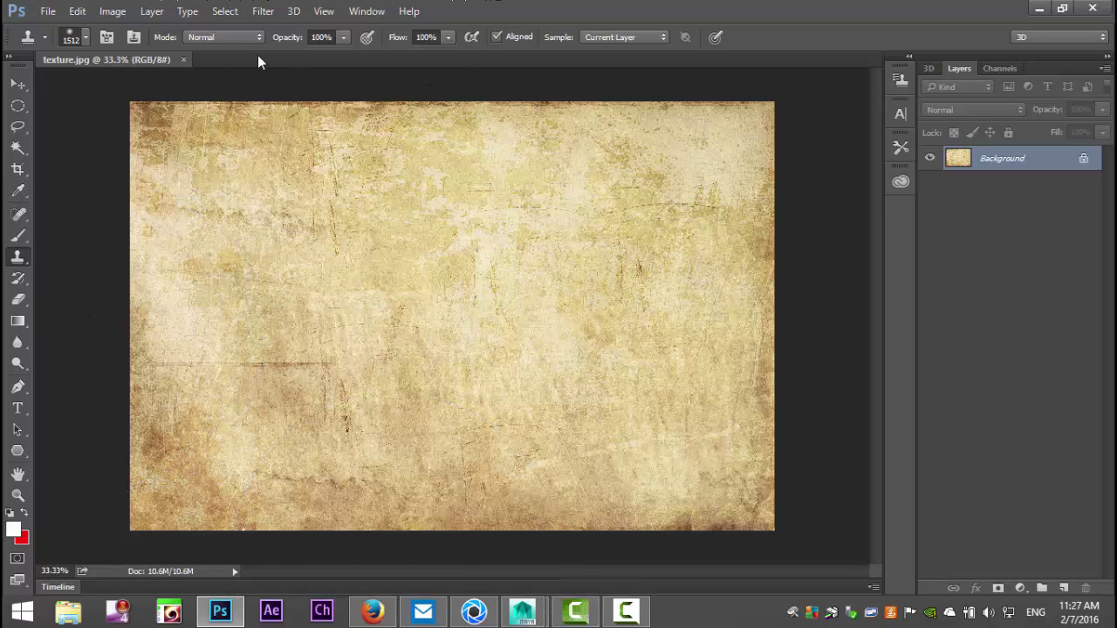
# Apply Offset with Wrap Around at +1354 px horizontal and +625 px vertical.
pyautogui.click(263, 10)
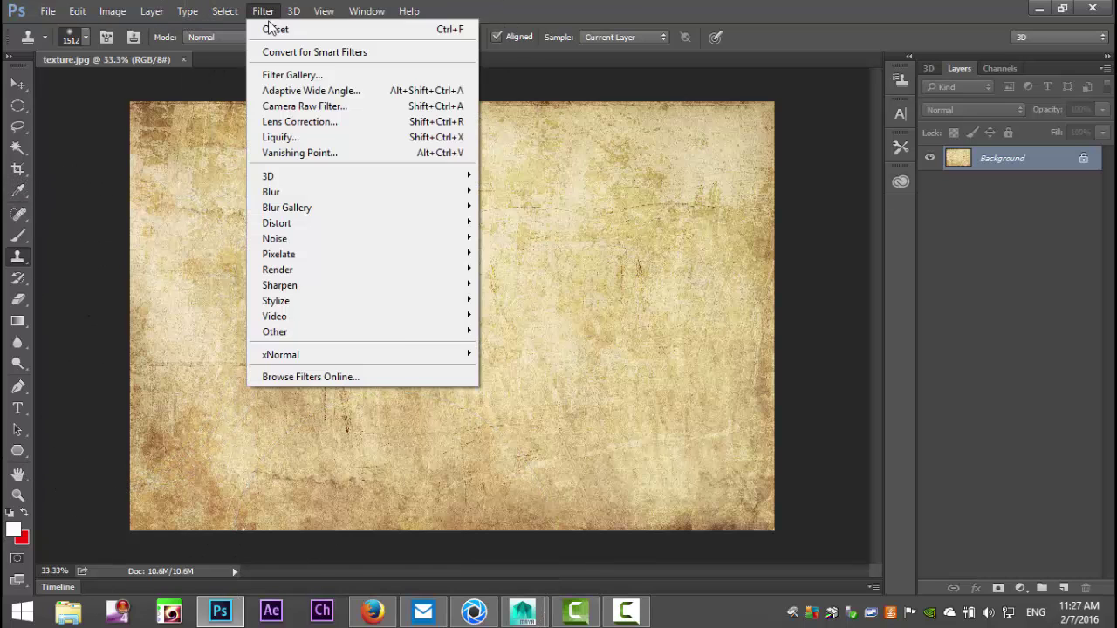
pyautogui.moveTo(408, 334)
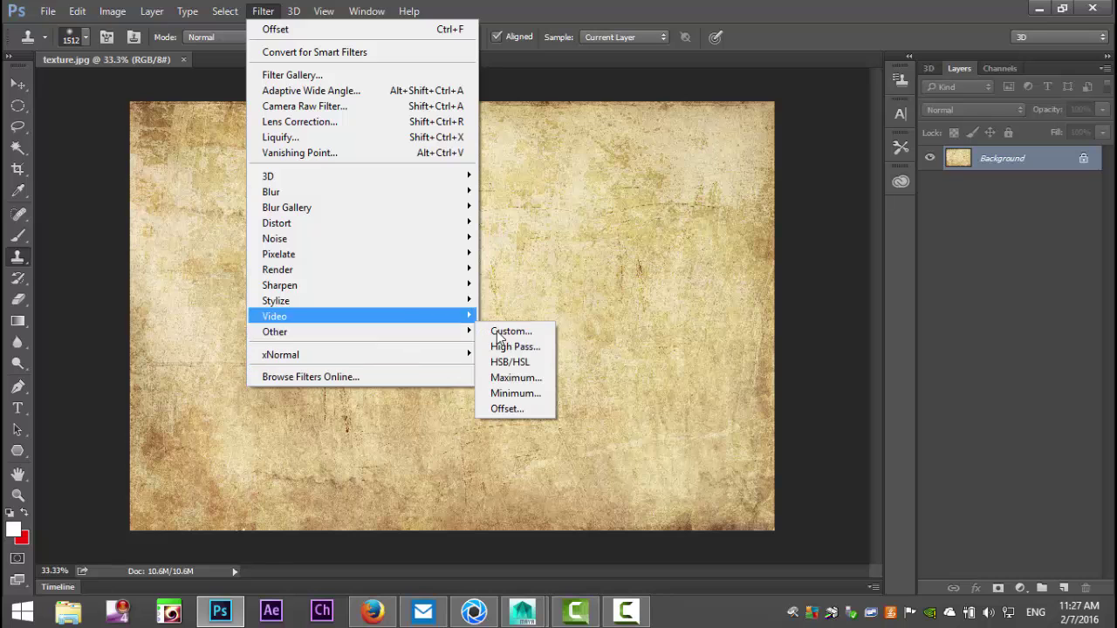
pyautogui.click(515, 408)
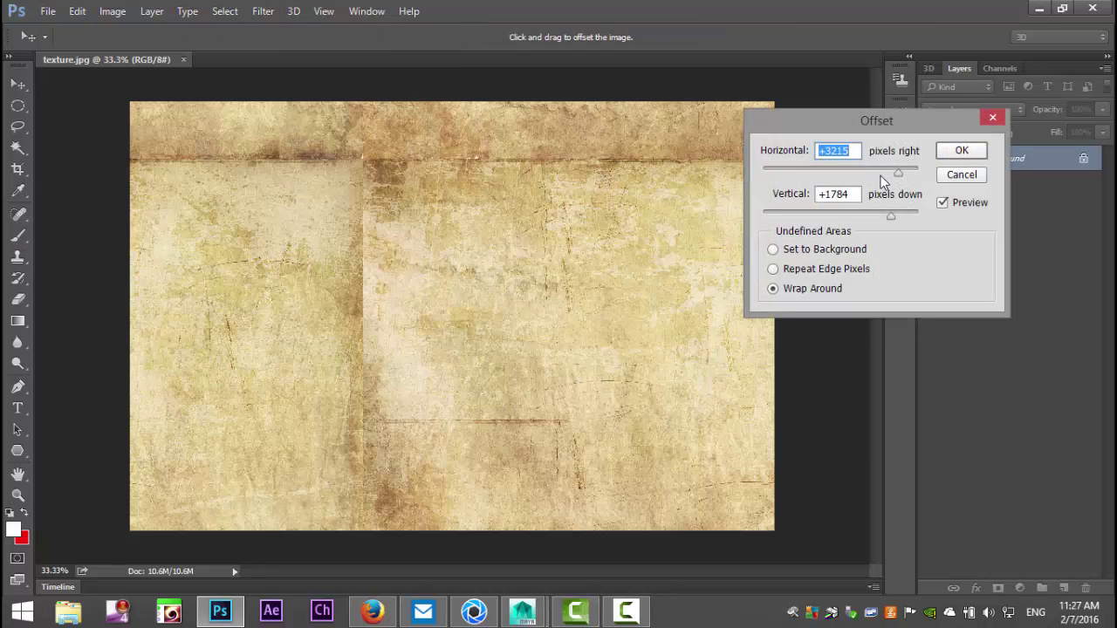
pyautogui.moveTo(902, 172); pyautogui.dragTo(845, 168)
pyautogui.moveTo(890, 219); pyautogui.dragTo(853, 219)
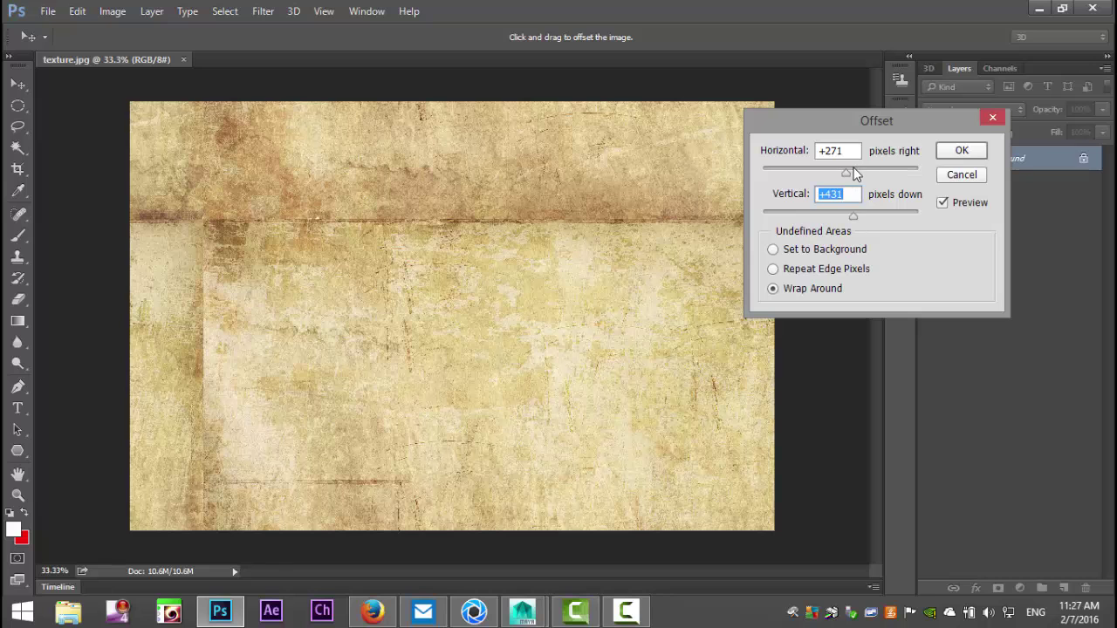
pyautogui.moveTo(846, 171); pyautogui.dragTo(869, 177)
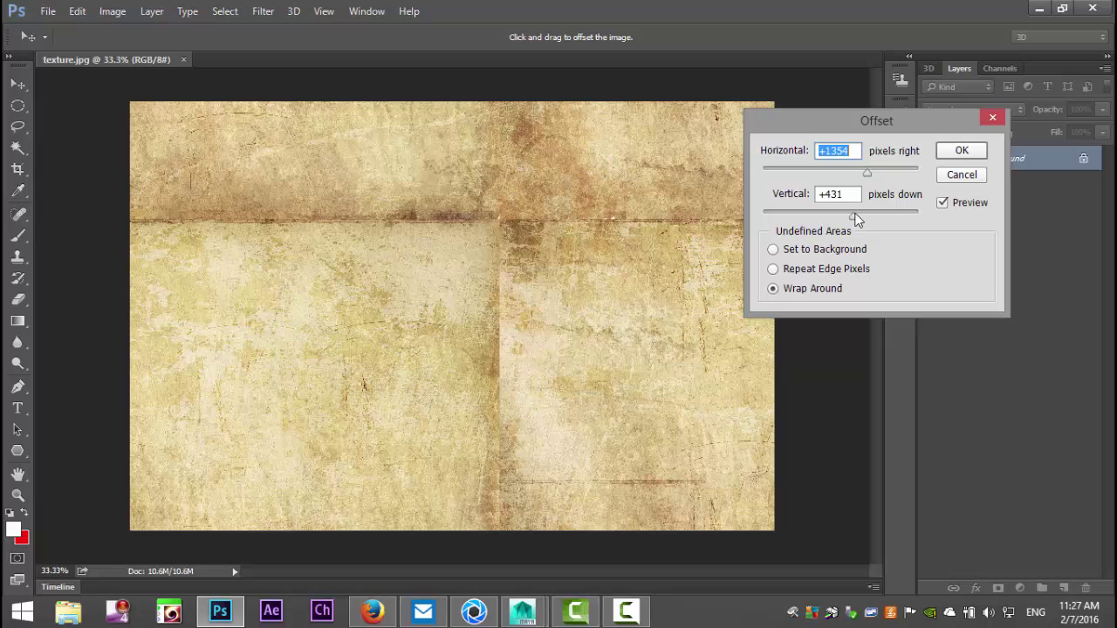
pyautogui.moveTo(846, 218)
pyautogui.mouseDown()
pyautogui.moveTo(873, 219)
pyautogui.moveTo(858, 217)
pyautogui.mouseUp()
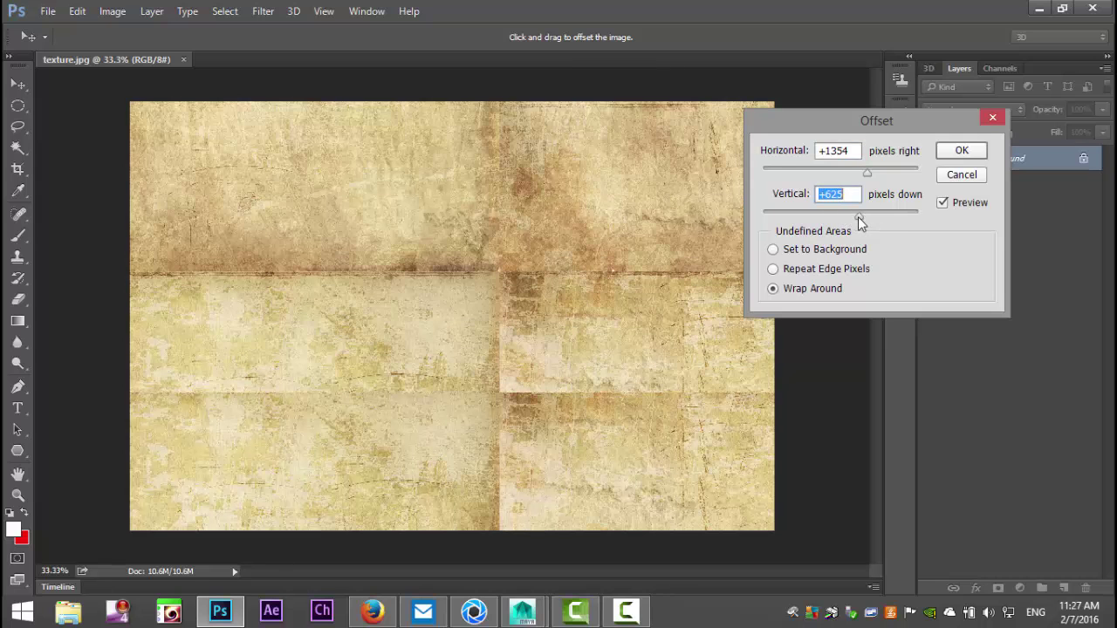
pyautogui.click(961, 150)
pyautogui.press('s')
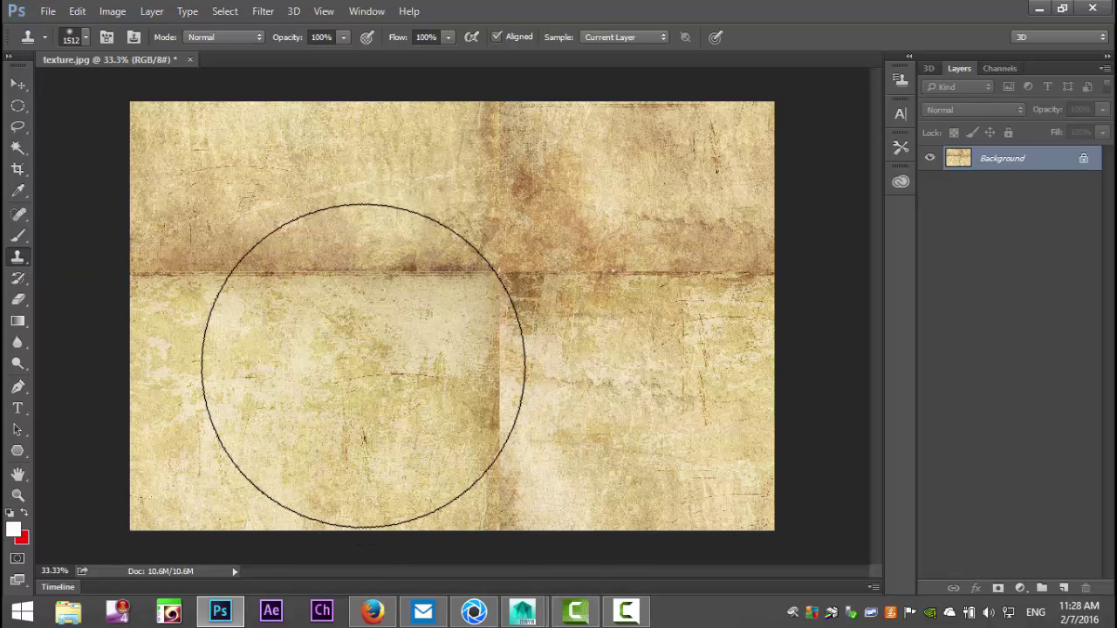
# Shrink the Clone Stamp brush to 374 px, keeping 1% hardness.
pyautogui.rightClick(362, 367)
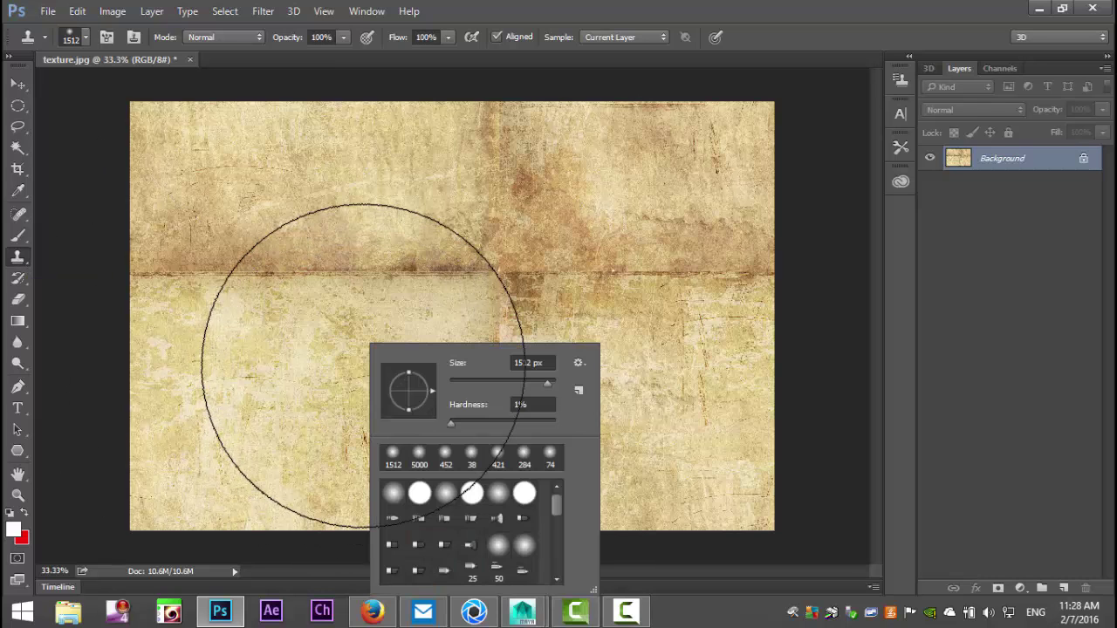
pyautogui.click(548, 385)
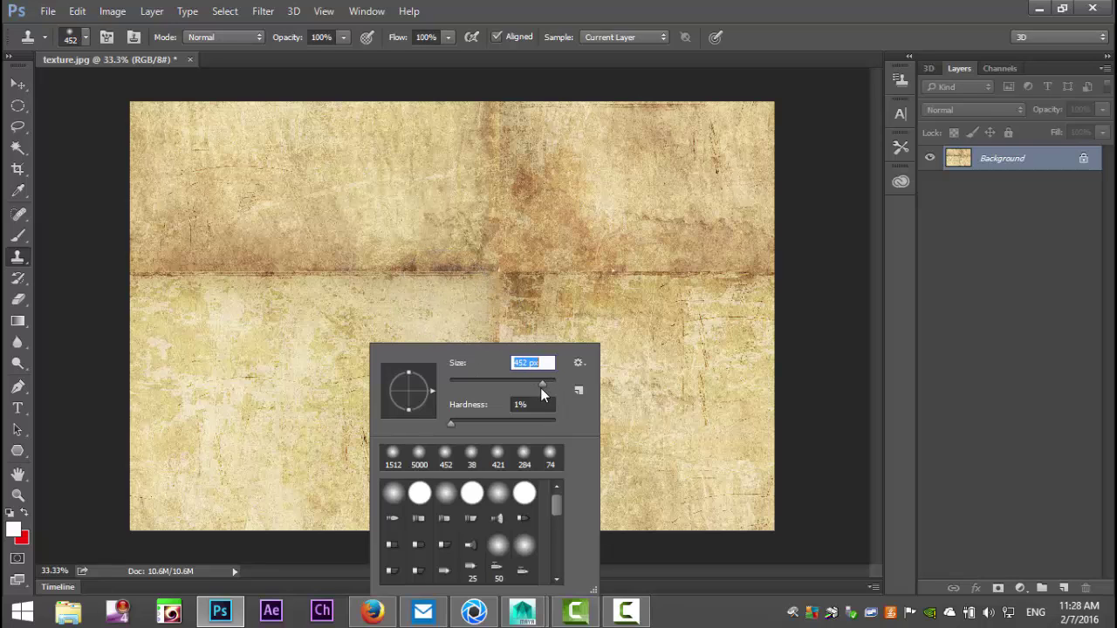
pyautogui.moveTo(538, 383); pyautogui.dragTo(535, 383)
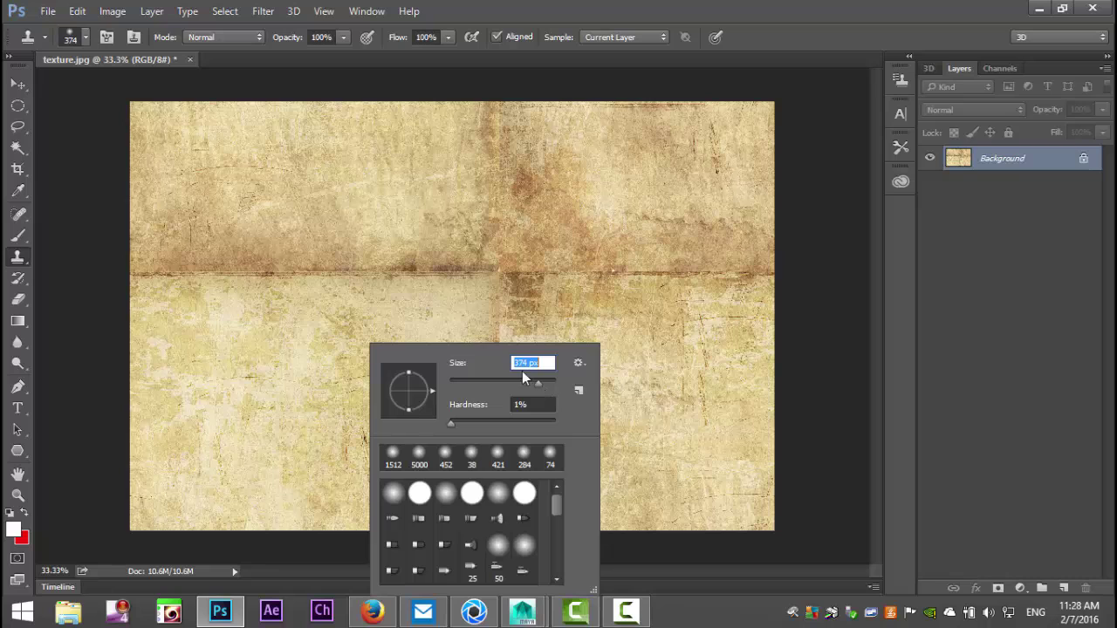
pyautogui.press('alt')
# Sample clean paper and clone over the horizontal seam from left to right.
pyautogui.keyDown('alt'); pyautogui.click(225, 416); pyautogui.keyUp('alt')
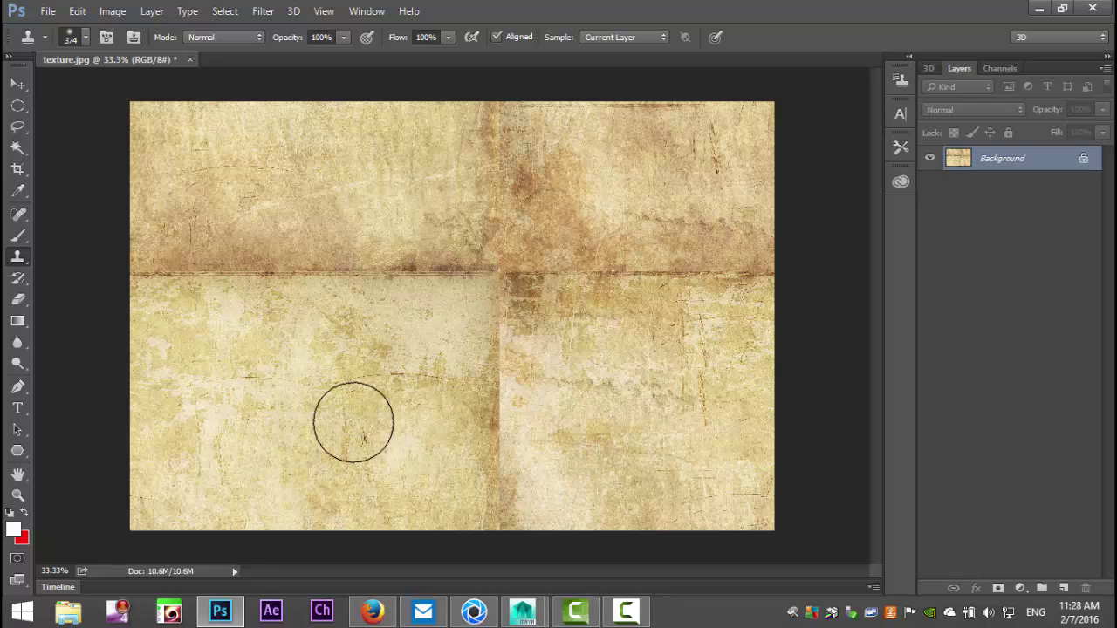
pyautogui.click(236, 266)
pyautogui.moveTo(250, 267)
pyautogui.mouseDown()
pyautogui.moveTo(299, 287)
pyautogui.moveTo(259, 263)
pyautogui.moveTo(323, 276)
pyautogui.moveTo(232, 259)
pyautogui.moveTo(290, 265)
pyautogui.moveTo(269, 290)
pyautogui.moveTo(157, 286)
pyautogui.moveTo(178, 273)
pyautogui.moveTo(381, 271)
pyautogui.moveTo(432, 287)
pyautogui.moveTo(396, 263)
pyautogui.moveTo(449, 276)
pyautogui.moveTo(463, 254)
pyautogui.moveTo(489, 273)
pyautogui.moveTo(524, 248)
pyautogui.moveTo(514, 207)
pyautogui.moveTo(540, 213)
pyautogui.moveTo(535, 187)
pyautogui.moveTo(469, 136)
pyautogui.moveTo(496, 162)
pyautogui.moveTo(534, 296)
pyautogui.moveTo(525, 306)
pyautogui.moveTo(552, 308)
pyautogui.moveTo(539, 350)
pyautogui.moveTo(489, 365)
pyautogui.moveTo(484, 395)
pyautogui.moveTo(471, 399)
pyautogui.moveTo(498, 435)
pyautogui.mouseUp()
pyautogui.moveTo(638, 292); pyautogui.dragTo(574, 279)
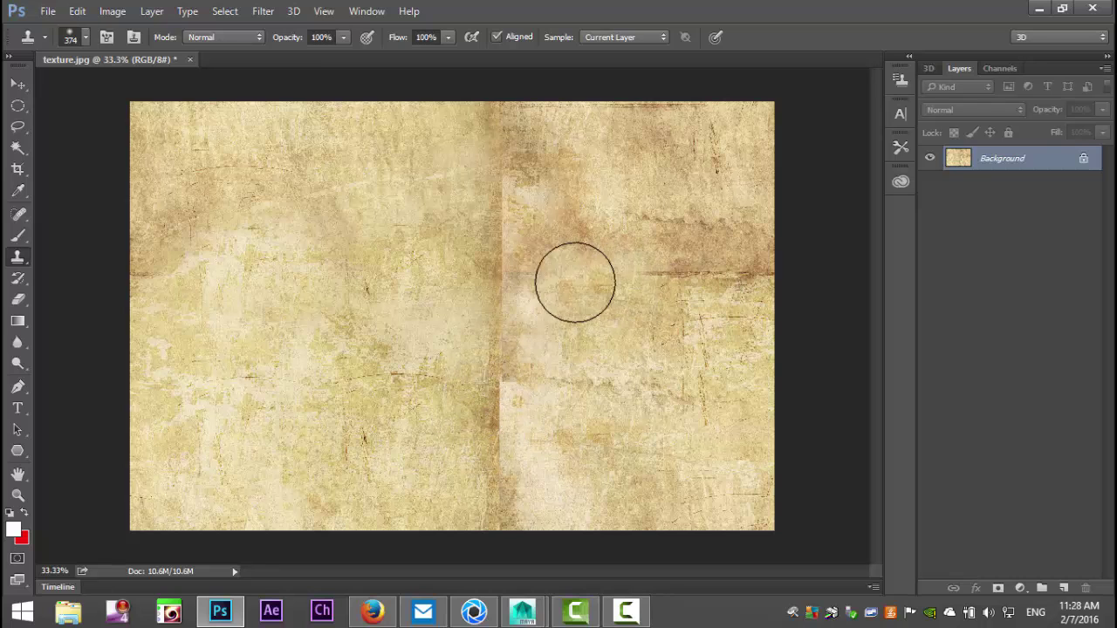
pyautogui.moveTo(681, 280)
pyautogui.mouseDown()
pyautogui.moveTo(669, 271)
pyautogui.moveTo(733, 277)
pyautogui.moveTo(754, 305)
pyautogui.mouseUp()
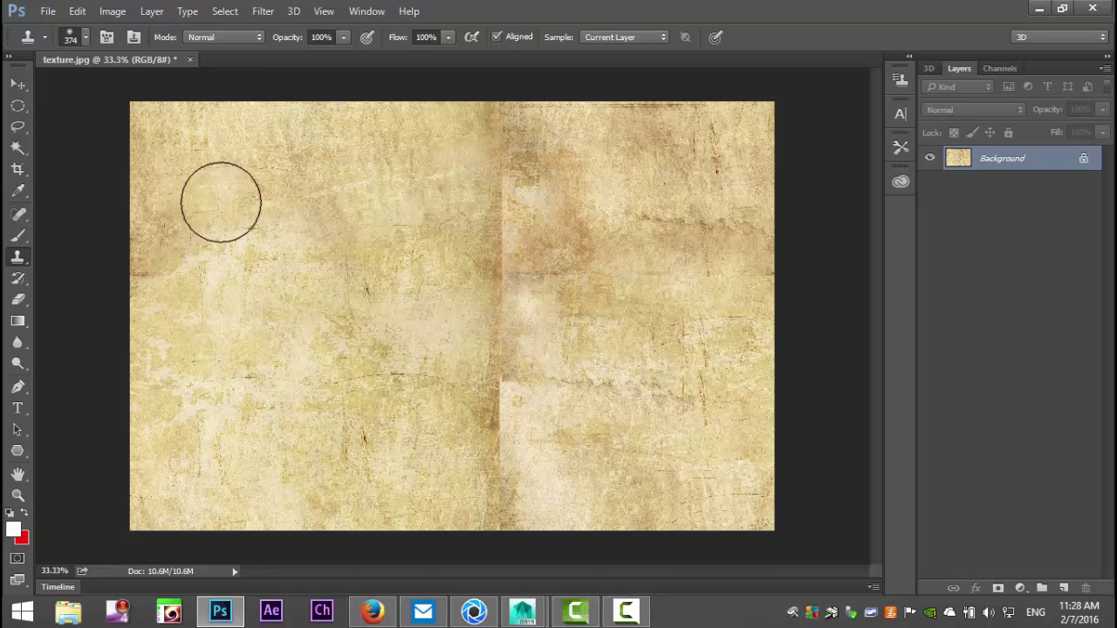
pyautogui.moveTo(219, 200); pyautogui.dragTo(182, 176)
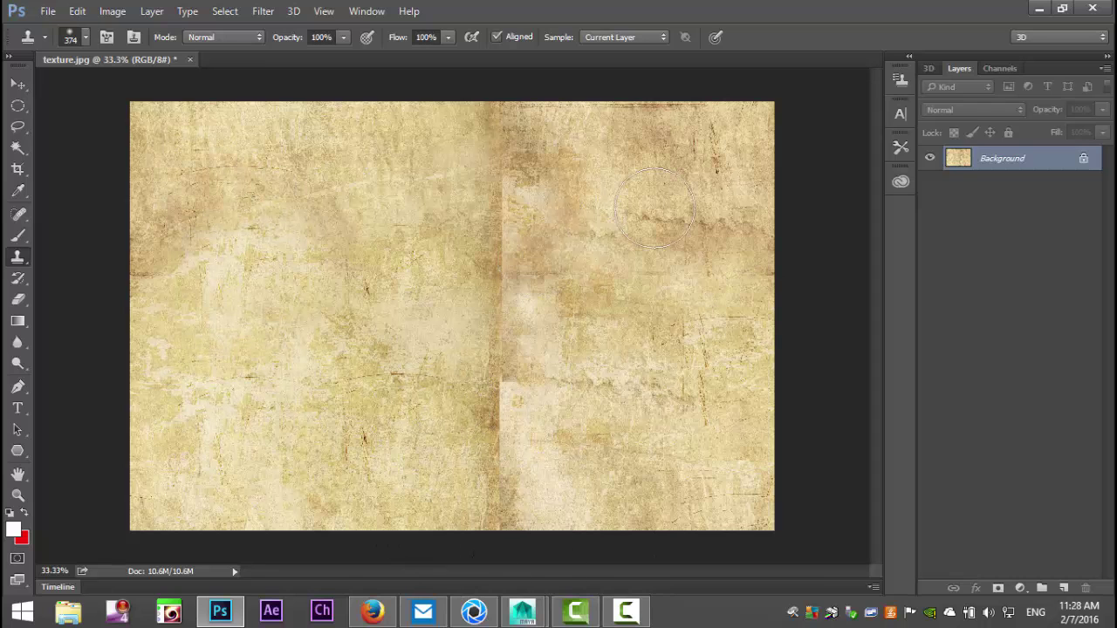
# Resample new sources and clone away the vertical seam and the remaining seam near the top.
pyautogui.keyDown('alt'); pyautogui.click(269, 149); pyautogui.keyUp('alt')
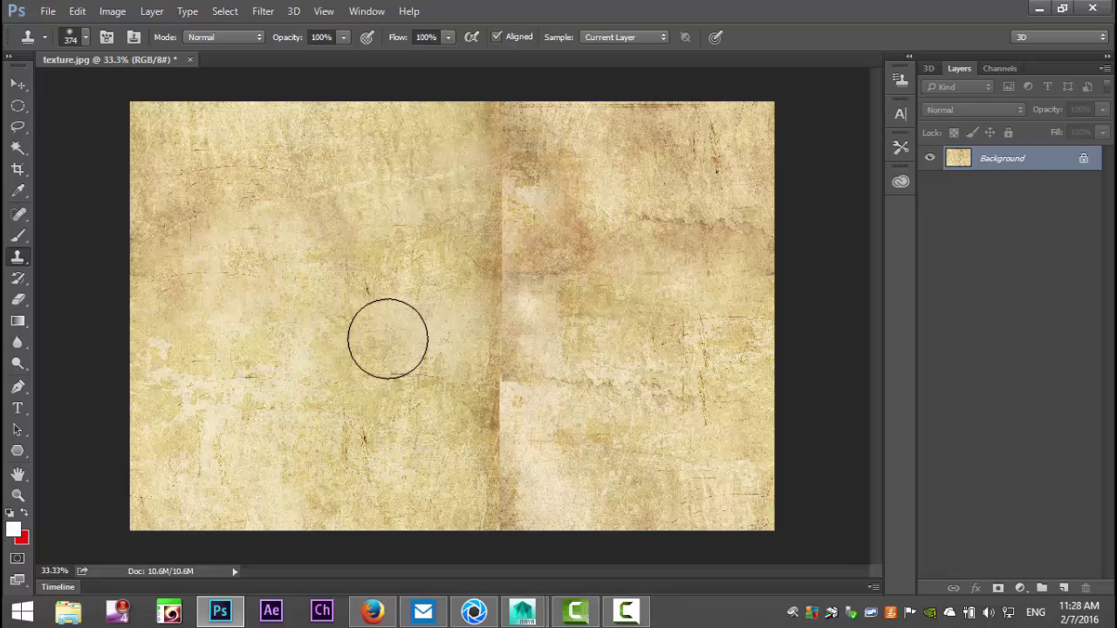
pyautogui.moveTo(437, 324)
pyautogui.mouseDown()
pyautogui.moveTo(503, 354)
pyautogui.moveTo(528, 318)
pyautogui.moveTo(545, 397)
pyautogui.moveTo(507, 425)
pyautogui.moveTo(559, 473)
pyautogui.moveTo(536, 470)
pyautogui.moveTo(527, 482)
pyautogui.moveTo(530, 499)
pyautogui.moveTo(569, 501)
pyautogui.moveTo(558, 514)
pyautogui.moveTo(496, 513)
pyautogui.moveTo(480, 419)
pyautogui.moveTo(500, 302)
pyautogui.moveTo(502, 252)
pyautogui.mouseUp()
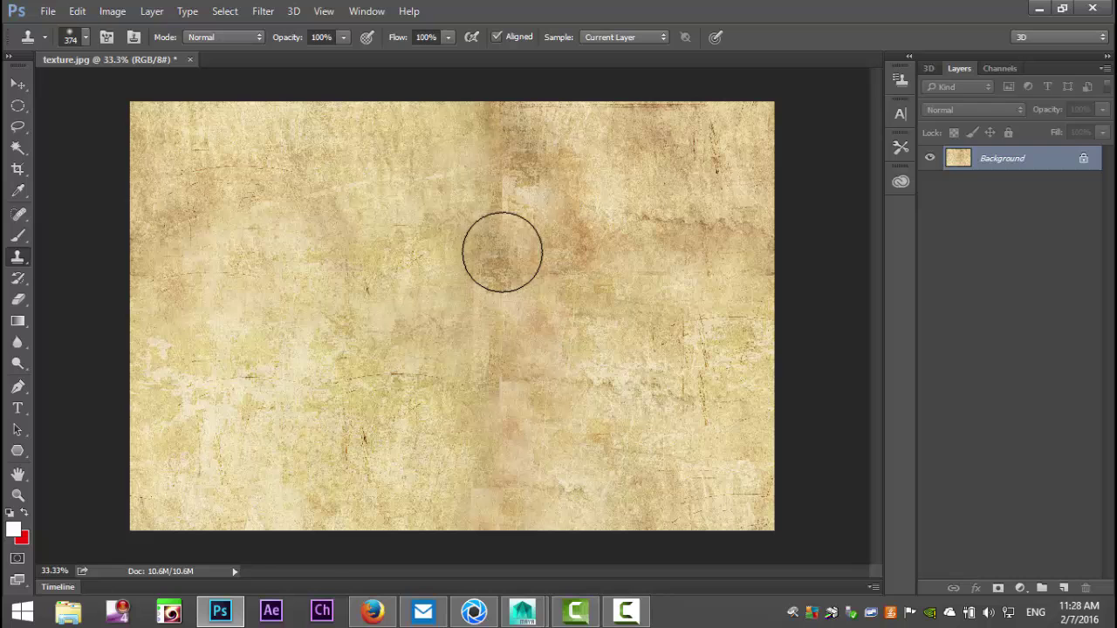
pyautogui.keyDown('alt'); pyautogui.click(714, 473); pyautogui.keyUp('alt')
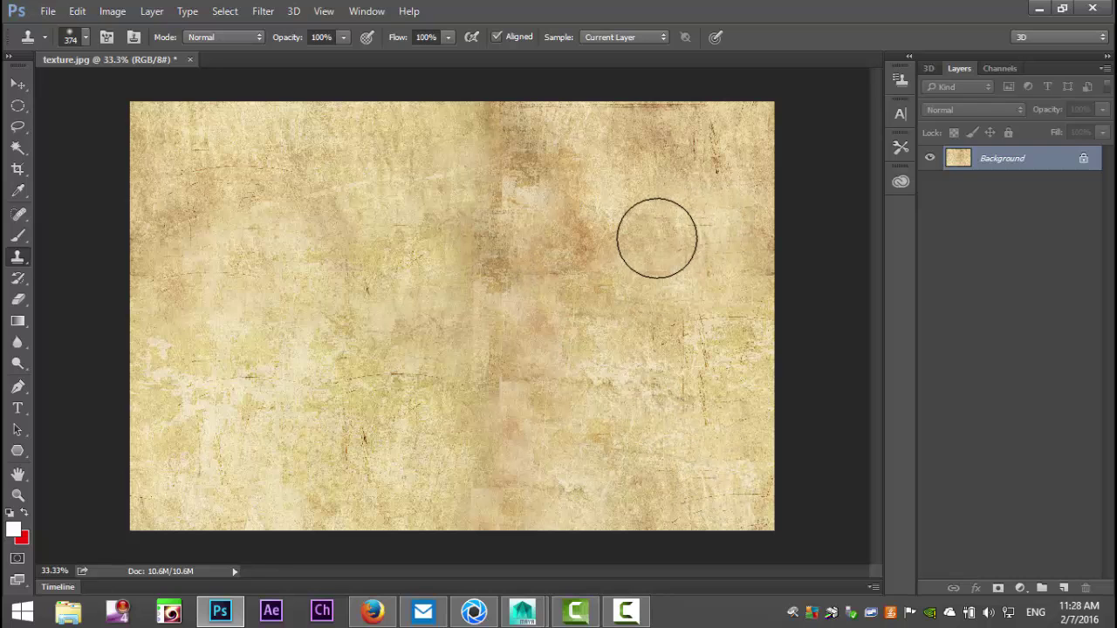
pyautogui.moveTo(551, 200)
pyautogui.mouseDown()
pyautogui.moveTo(504, 149)
pyautogui.moveTo(501, 182)
pyautogui.moveTo(489, 148)
pyautogui.moveTo(515, 278)
pyautogui.mouseUp()
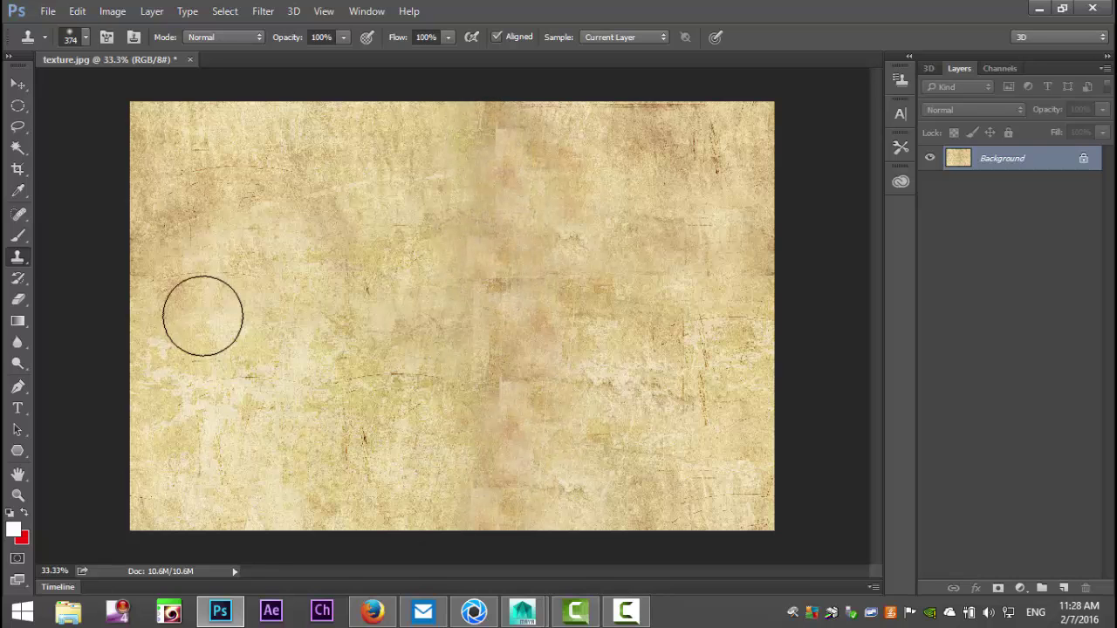
pyautogui.keyDown('alt'); pyautogui.click(233, 234); pyautogui.keyUp('alt')
pyautogui.moveTo(530, 195)
pyautogui.mouseDown()
pyautogui.moveTo(497, 133)
pyautogui.moveTo(539, 136)
pyautogui.moveTo(561, 166)
pyautogui.moveTo(723, 166)
pyautogui.moveTo(669, 142)
pyautogui.mouseUp()
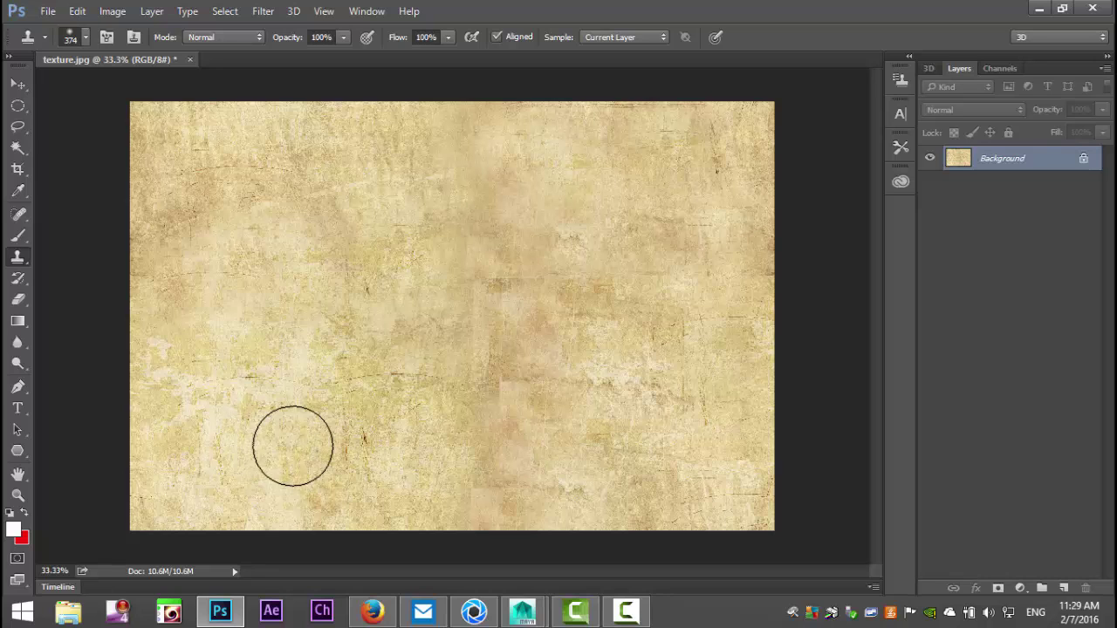
# Reopen Offset and preview the texture shifted +21 px right and +153 px down.
pyautogui.click(259, 12)
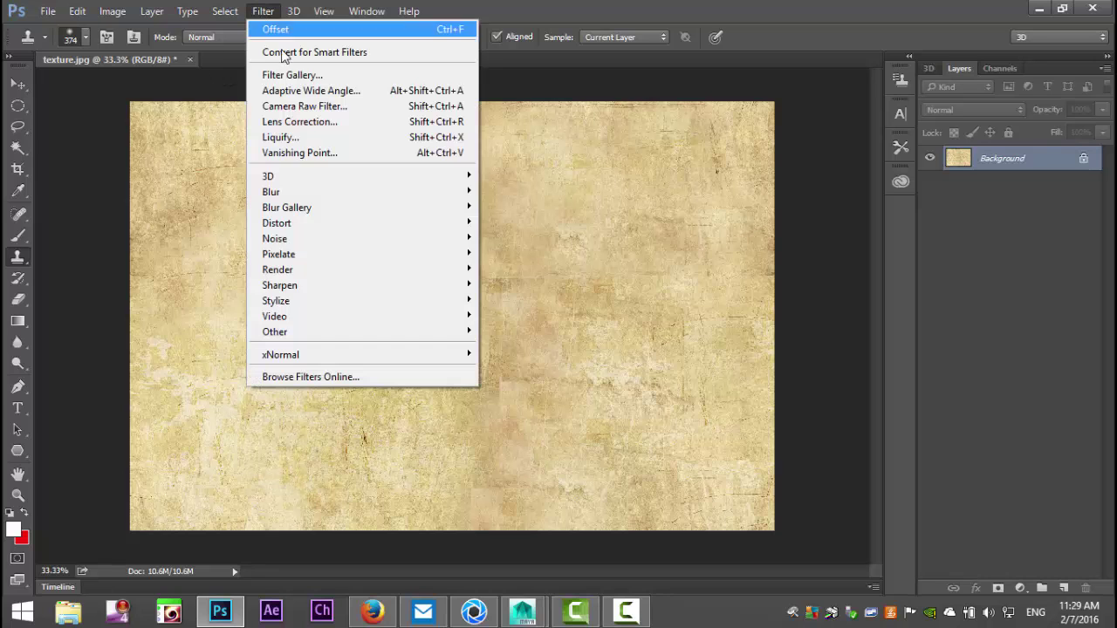
pyautogui.moveTo(446, 334)
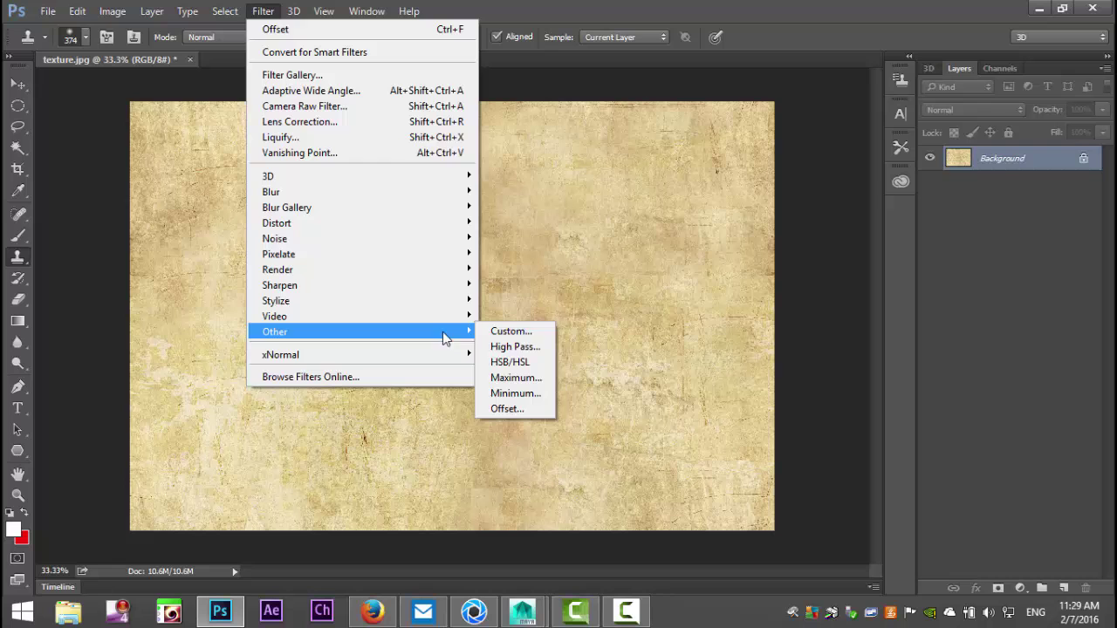
pyautogui.click(515, 411)
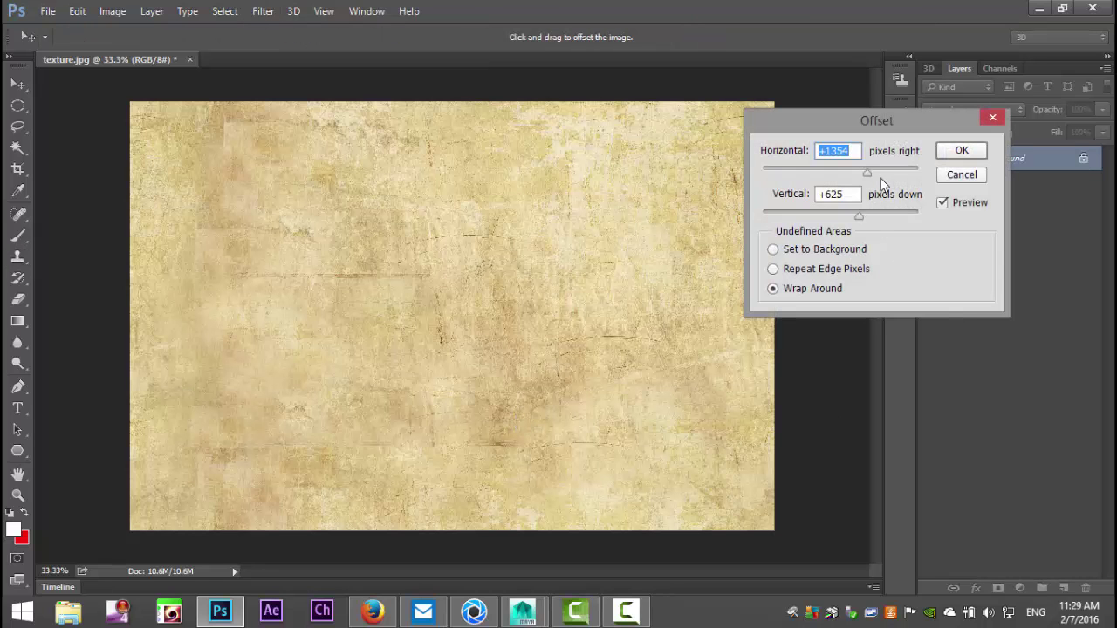
pyautogui.moveTo(868, 173); pyautogui.dragTo(844, 222)
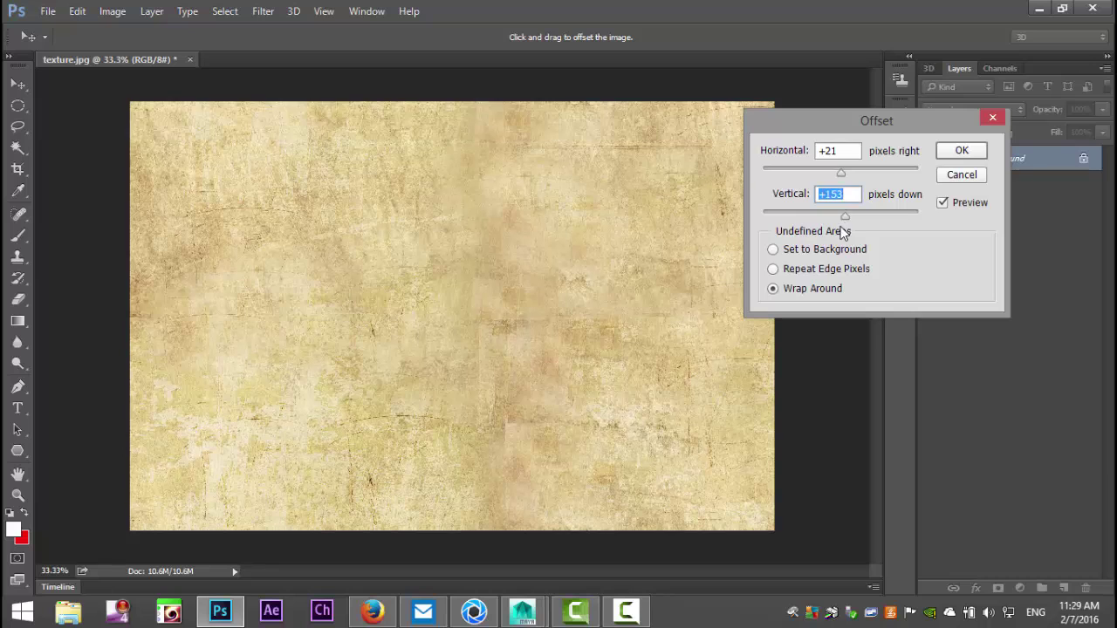